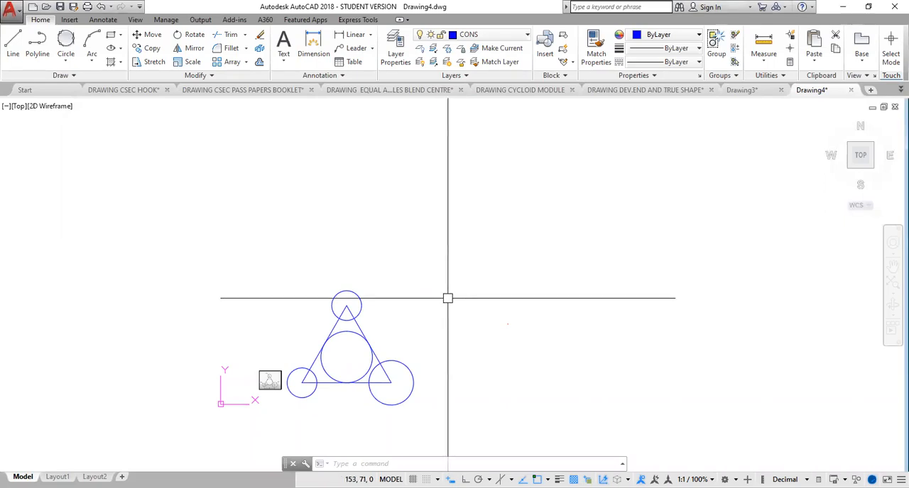
Step: Paste the copied reference image of the two-pulley figure into the drawing, above and to the right of the triangle figure
{"action": "key", "text": "ctrl+v"}
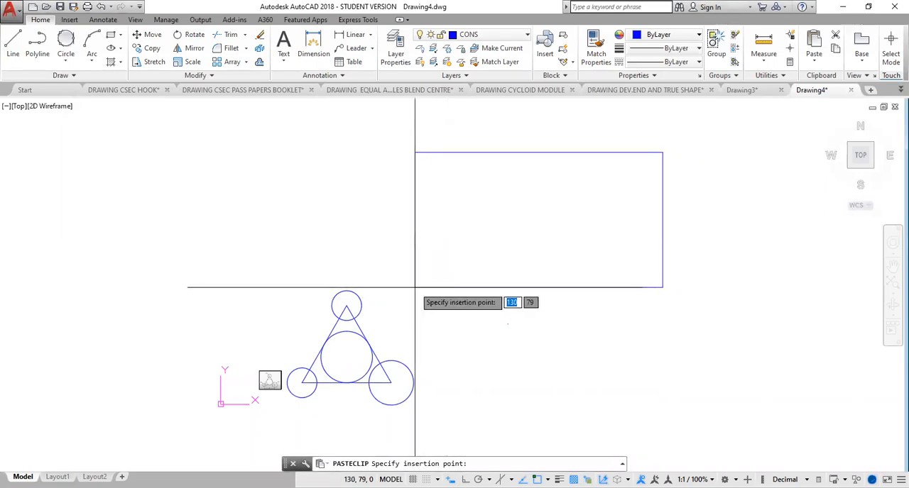
{"action": "left_click", "coordinate": [524, 292]}
{"action": "left_click", "coordinate": [482, 289]}
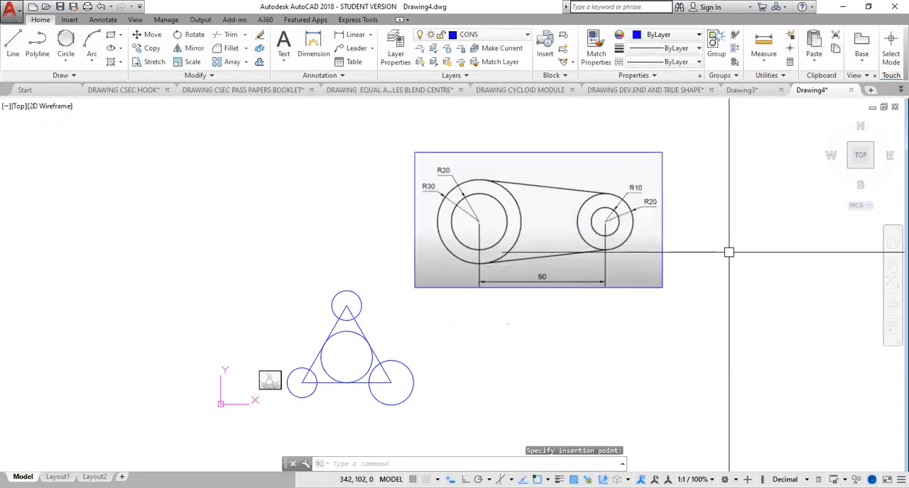
{"action": "middle_click_drag", "start_coordinate": [728, 252], "coordinate": [630, 278]}
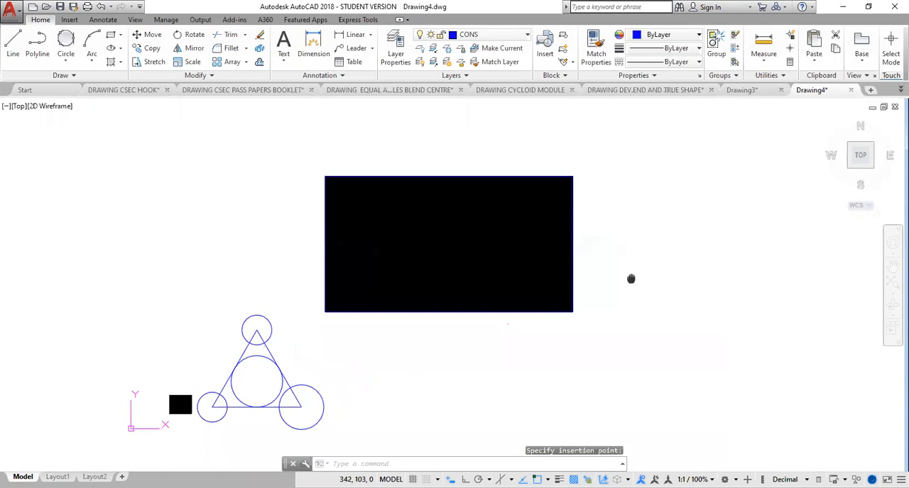
{"action": "scroll", "coordinate": [631, 278], "scroll_direction": "up", "scroll_amount": 2}
{"action": "scroll", "coordinate": [641, 278], "scroll_direction": "down", "scroll_amount": 3}
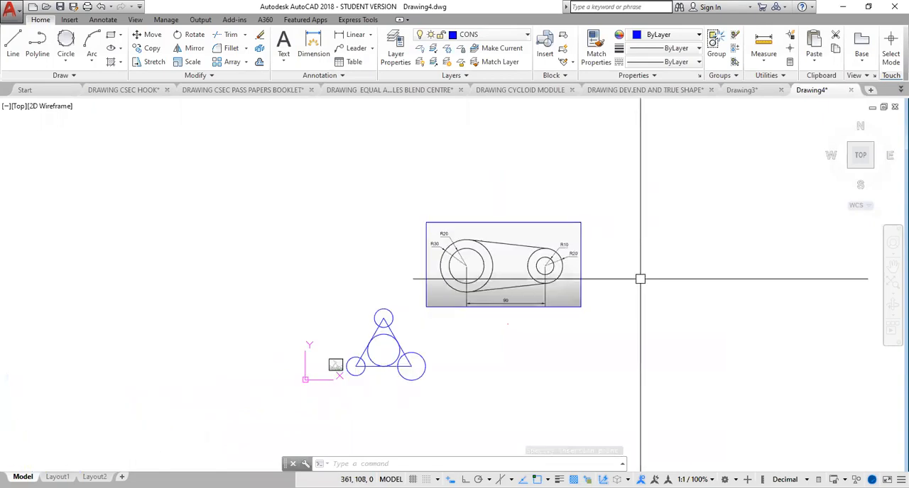
{"action": "middle_click_drag", "start_coordinate": [641, 278], "coordinate": [577, 264]}
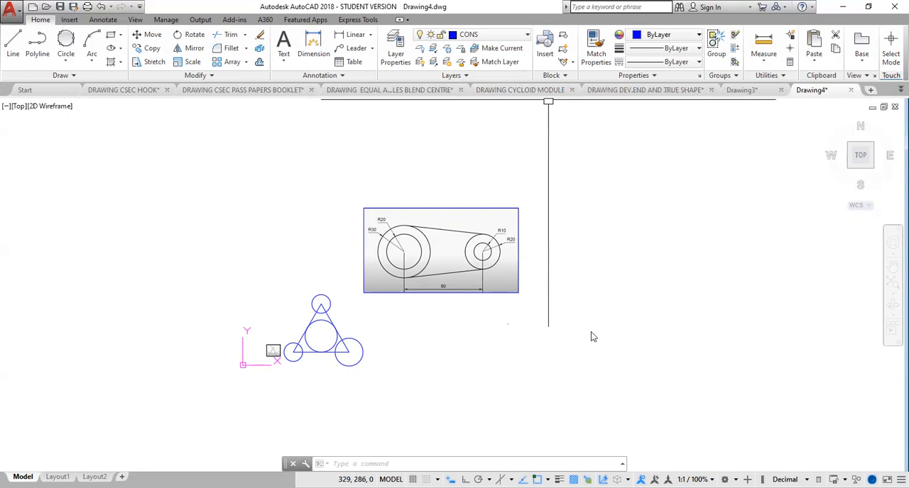
Step: Make CENTRE the current layer, turn Ortho on and draw a horizontal line 120 long to the lower right of the reference image
{"action": "left_click", "coordinate": [498, 37]}
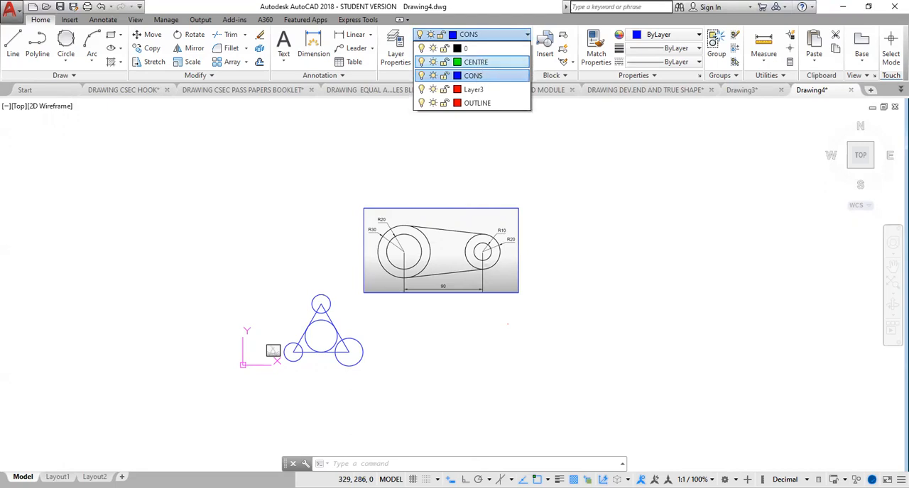
{"action": "left_click", "coordinate": [475, 62]}
{"action": "type", "text": "l"}
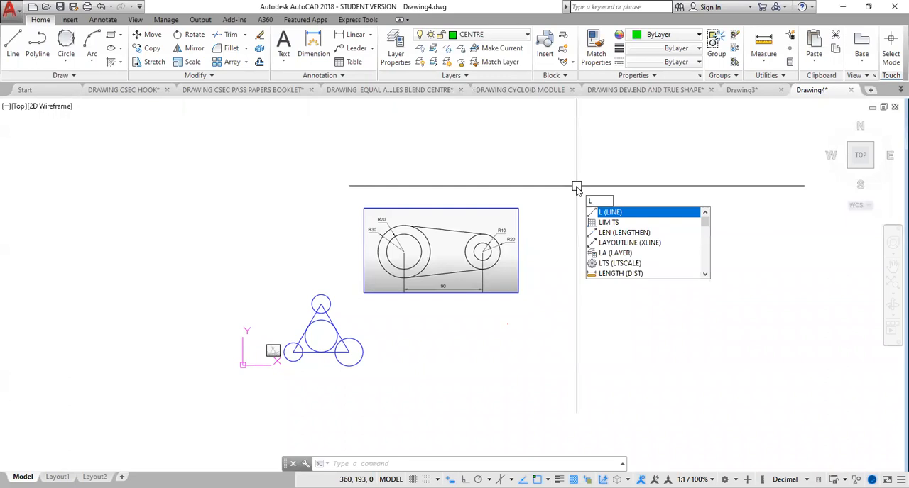
{"action": "key", "text": "Return"}
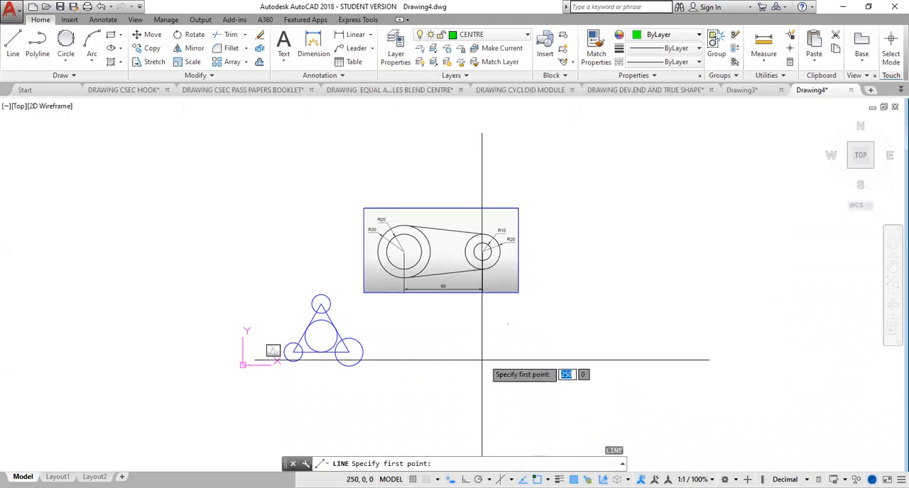
{"action": "left_click", "coordinate": [555, 316]}
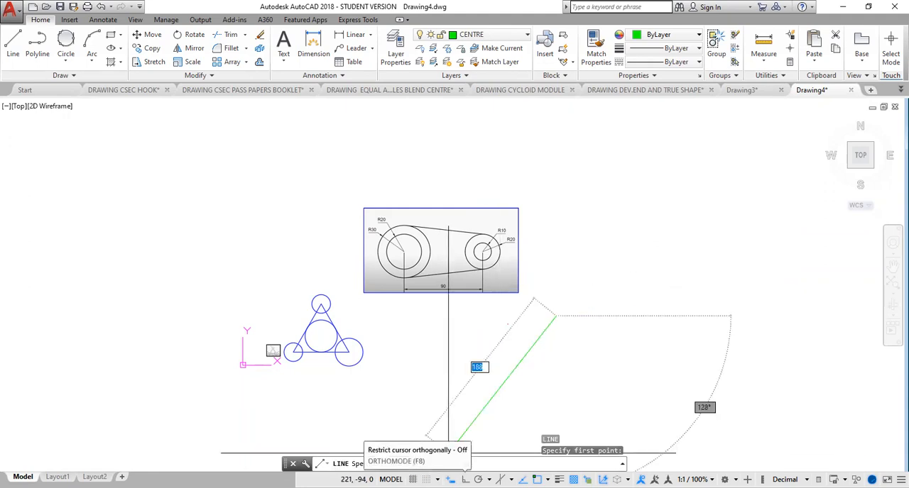
{"action": "left_click", "coordinate": [450, 480]}
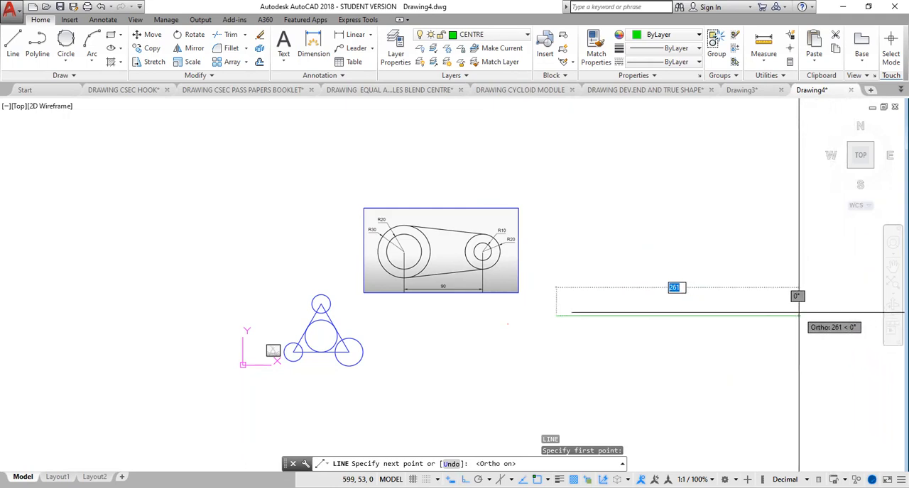
{"action": "type", "text": "120"}
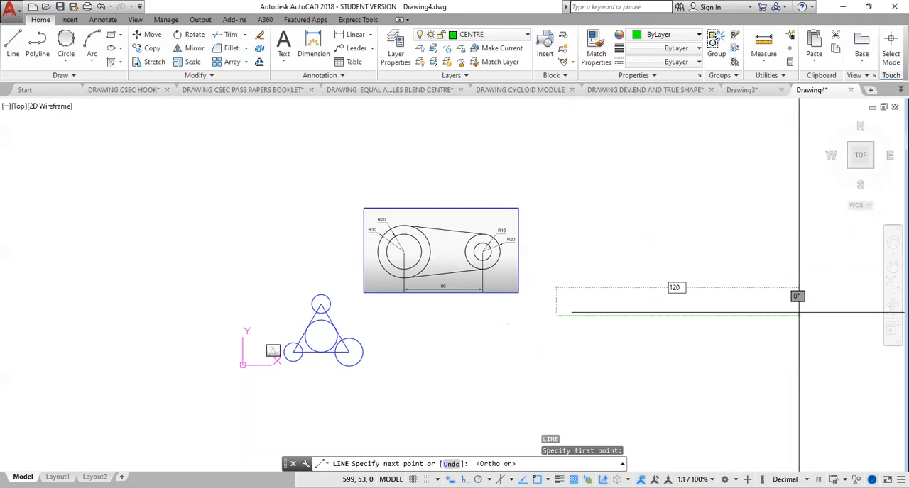
{"action": "key", "text": "Return"}
{"action": "scroll", "coordinate": [629, 320], "scroll_direction": "up", "scroll_amount": 6}
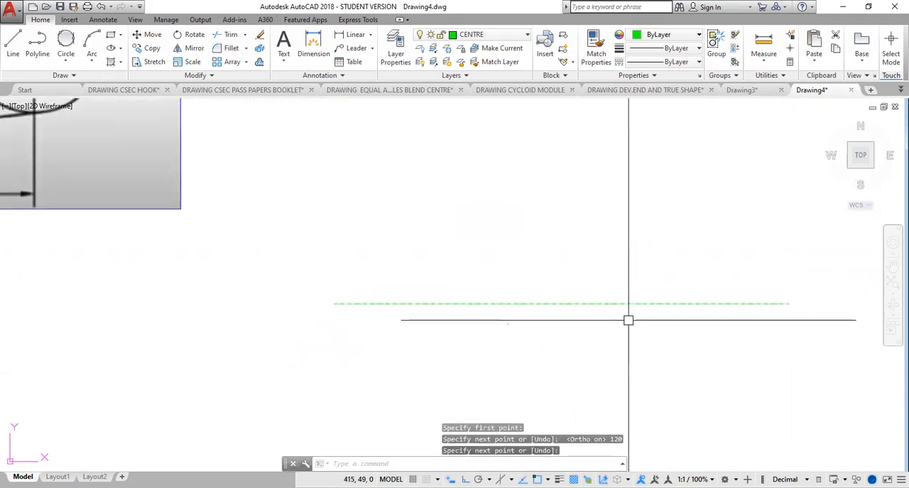
{"action": "scroll", "coordinate": [629, 320], "scroll_direction": "down", "scroll_amount": 4}
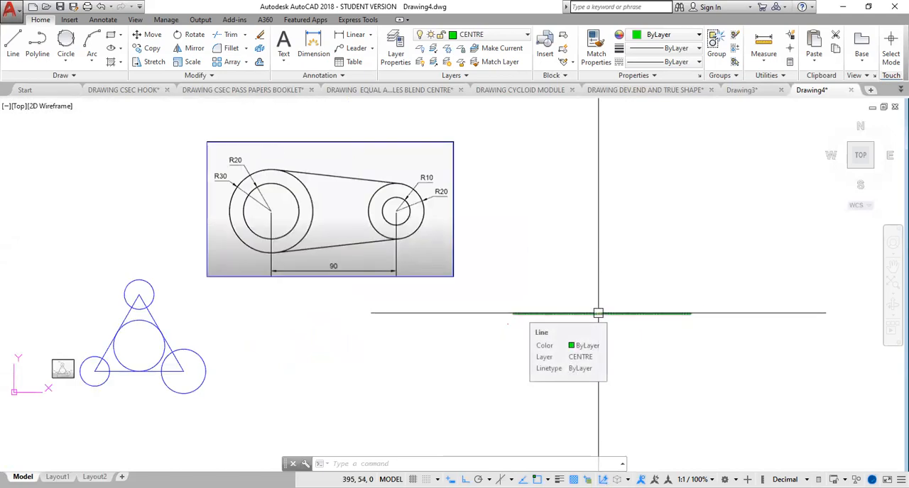
Step: Set the global linetype scale (LTSCALE) to 10
{"action": "left_click", "coordinate": [598, 313]}
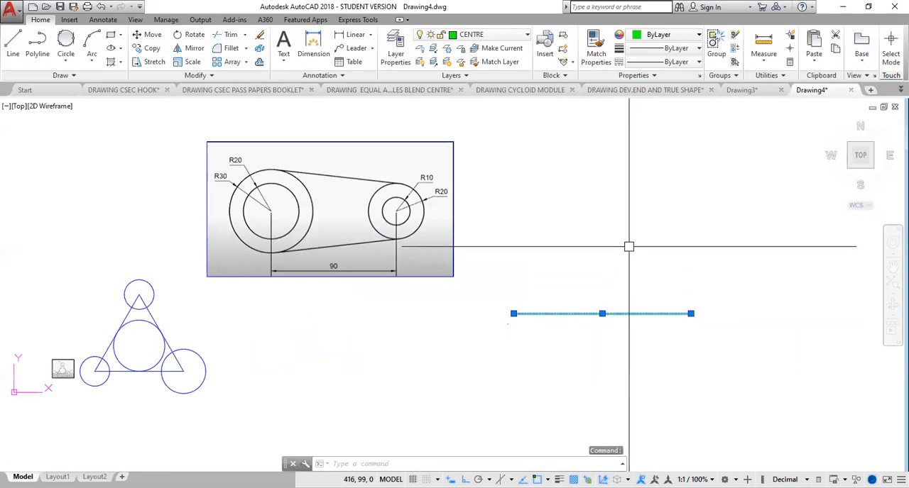
{"action": "type", "text": "LTS"}
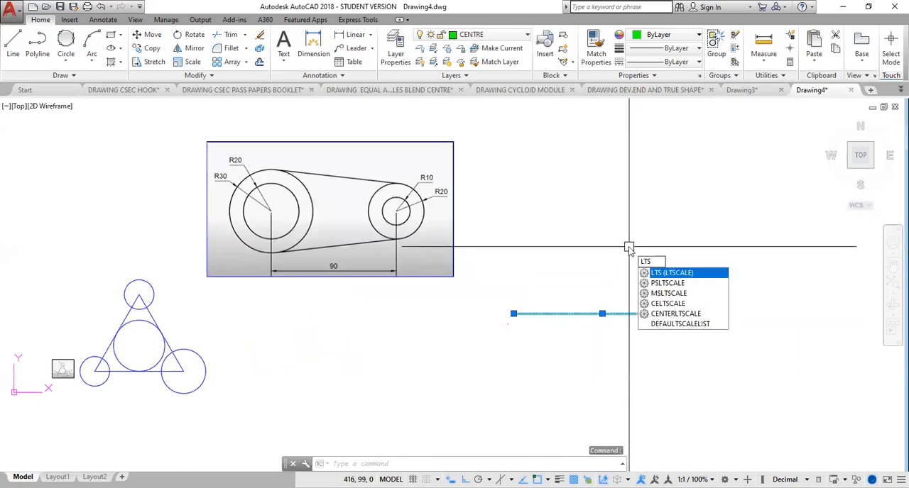
{"action": "key", "text": "Return"}
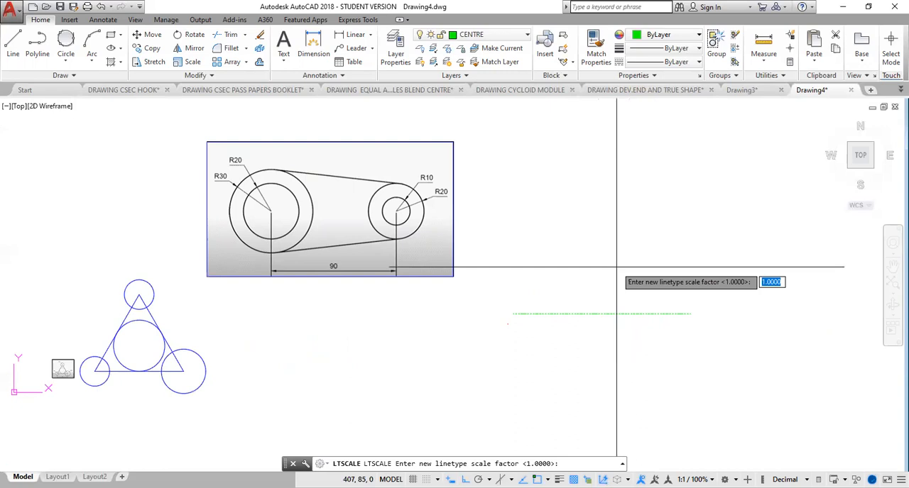
{"action": "type", "text": "10"}
{"action": "key", "text": "Return"}
{"action": "scroll", "coordinate": [618, 314], "scroll_direction": "up", "scroll_amount": 2}
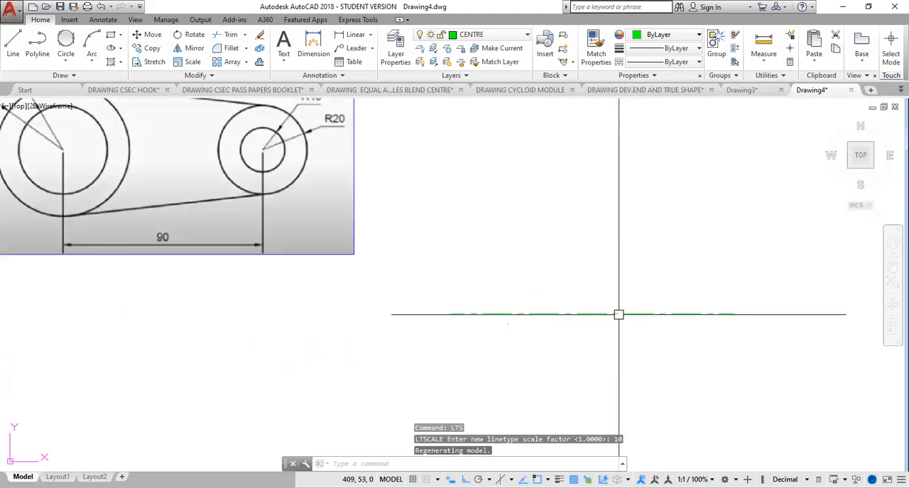
{"action": "scroll", "coordinate": [618, 314], "scroll_direction": "down", "scroll_amount": 2}
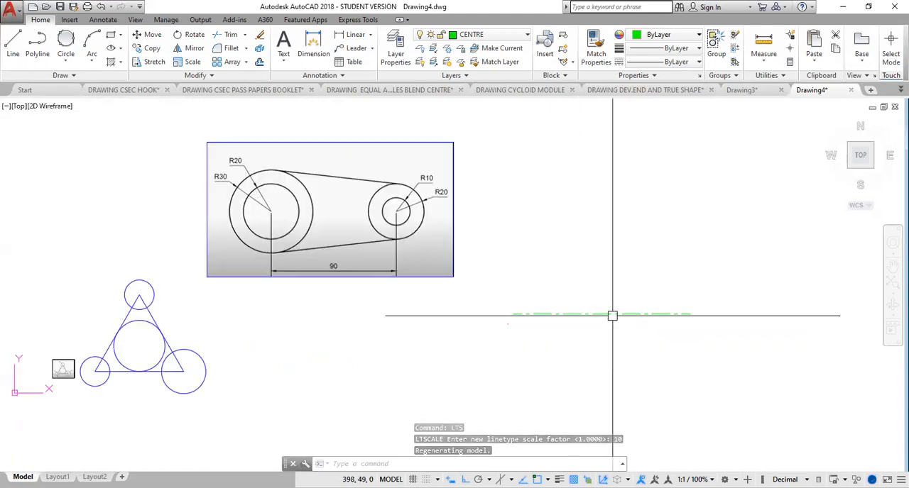
{"action": "left_click", "coordinate": [608, 314]}
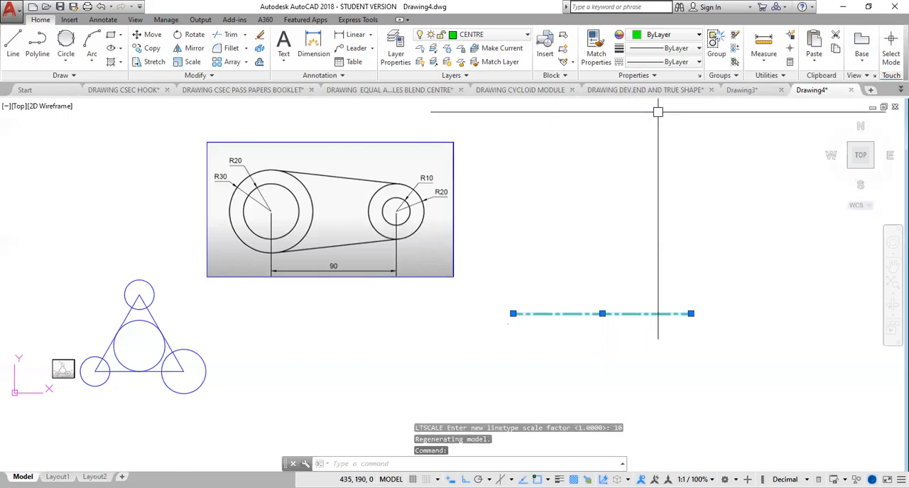
{"action": "right_click", "coordinate": [616, 276]}
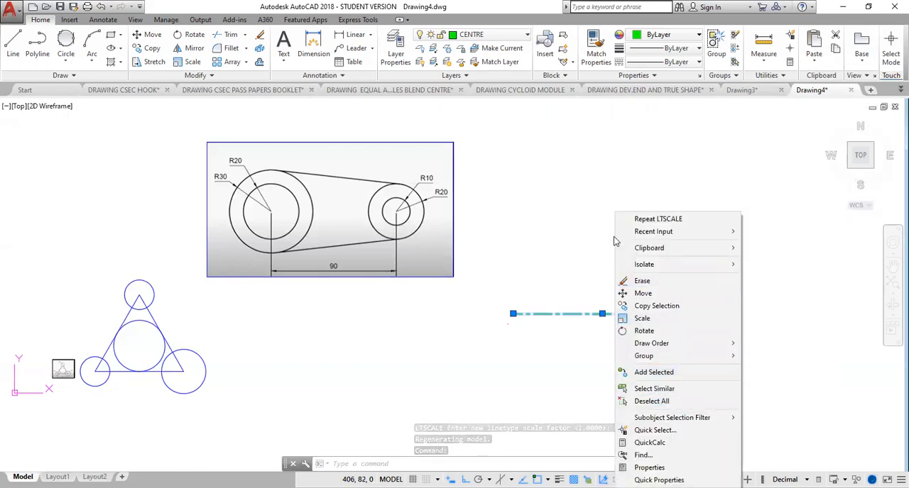
{"action": "key", "text": "Escape"}
{"action": "key", "text": "Escape"}
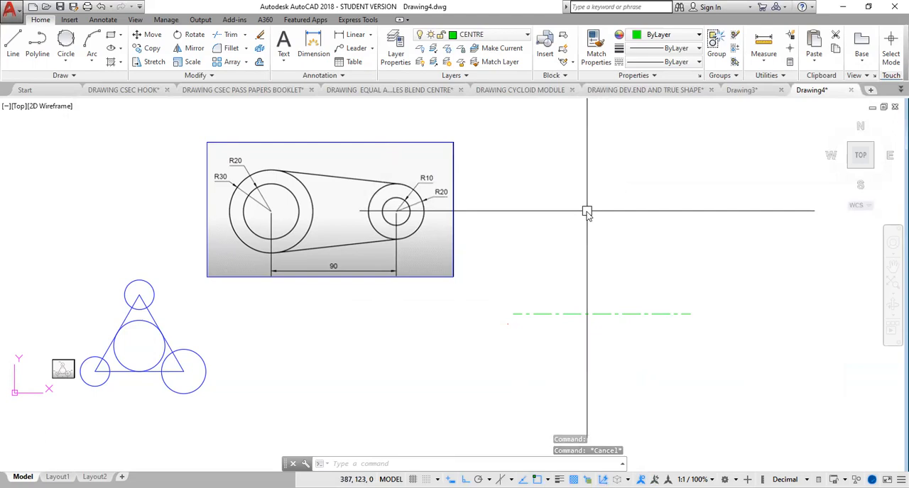
Step: Match the horizontal centre line's properties to the triangle's right side with MATCHPROP
{"action": "type", "text": "MA"}
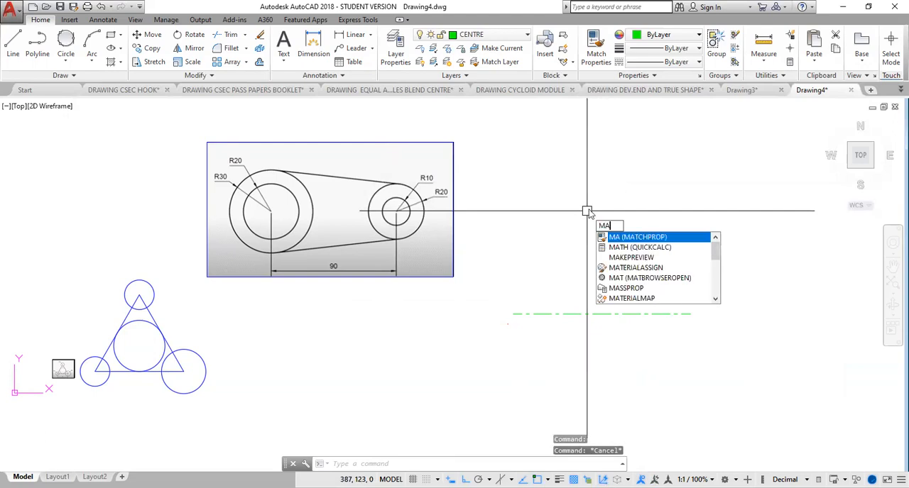
{"action": "key", "text": "Return"}
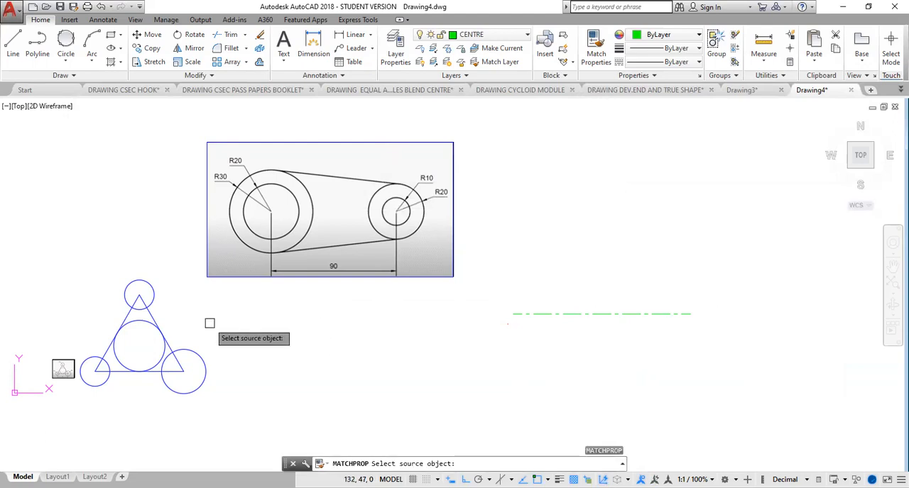
{"action": "left_click", "coordinate": [158, 316]}
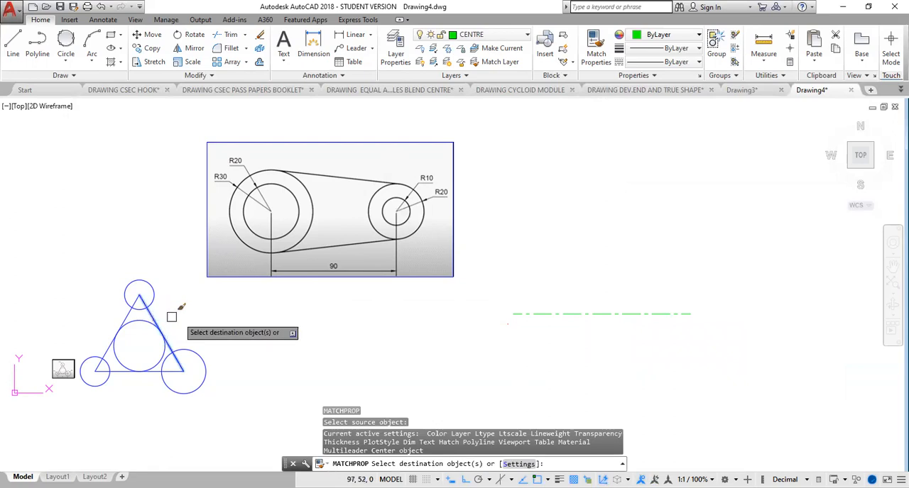
{"action": "left_click", "coordinate": [594, 313]}
{"action": "key", "text": "Escape"}
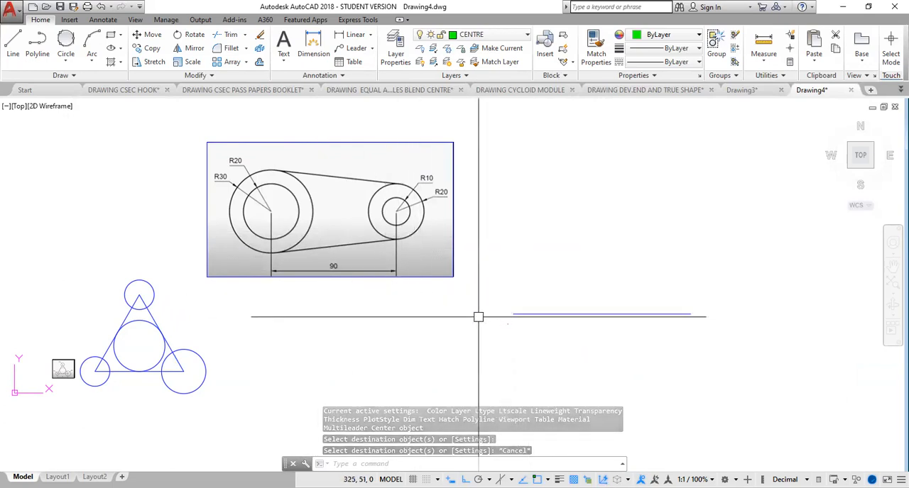
Step: Erase the 120-long line and replace it with a horizontal line 90 long on the CENTRE layer
{"action": "left_click", "coordinate": [608, 315]}
{"action": "key", "text": "Delete"}
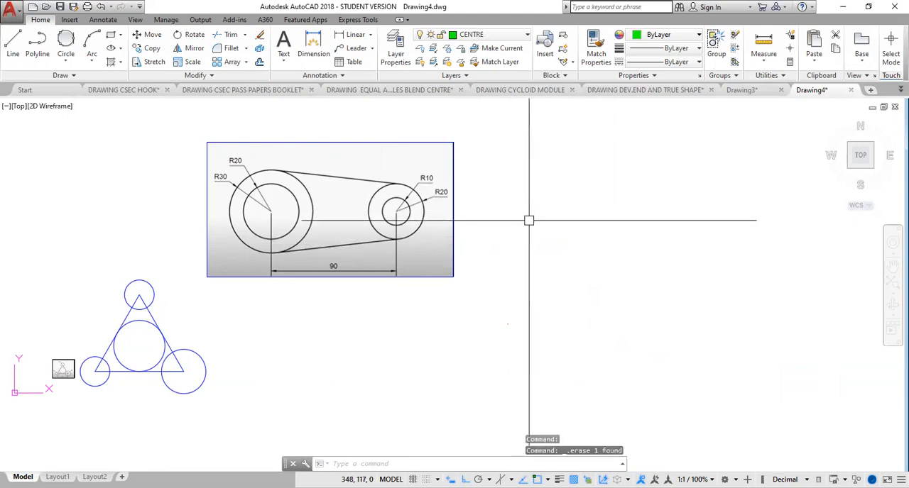
{"action": "key", "text": "l"}
{"action": "key", "text": "Return"}
{"action": "left_click", "coordinate": [536, 286]}
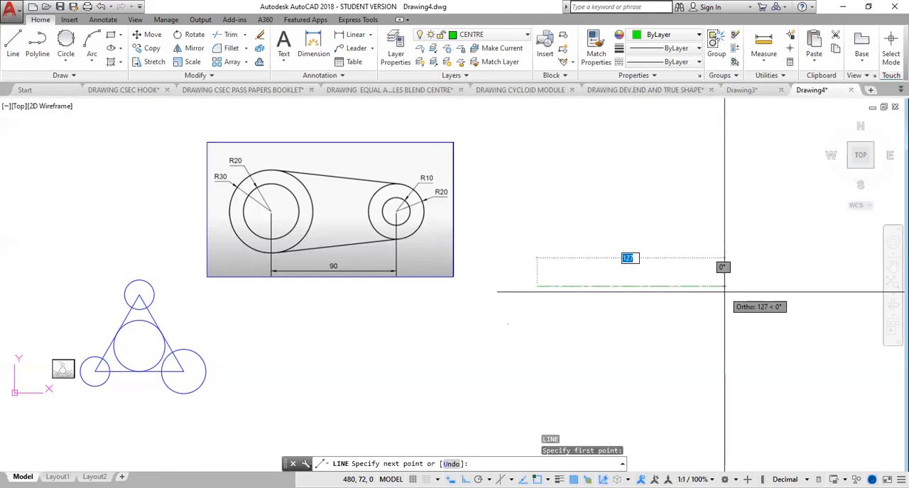
{"action": "type", "text": "90"}
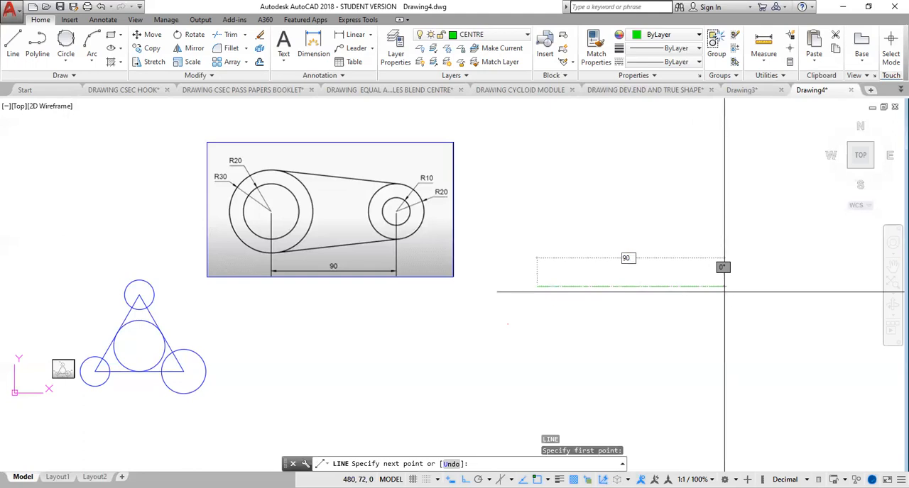
{"action": "key", "text": "Return"}
{"action": "key", "text": "Return"}
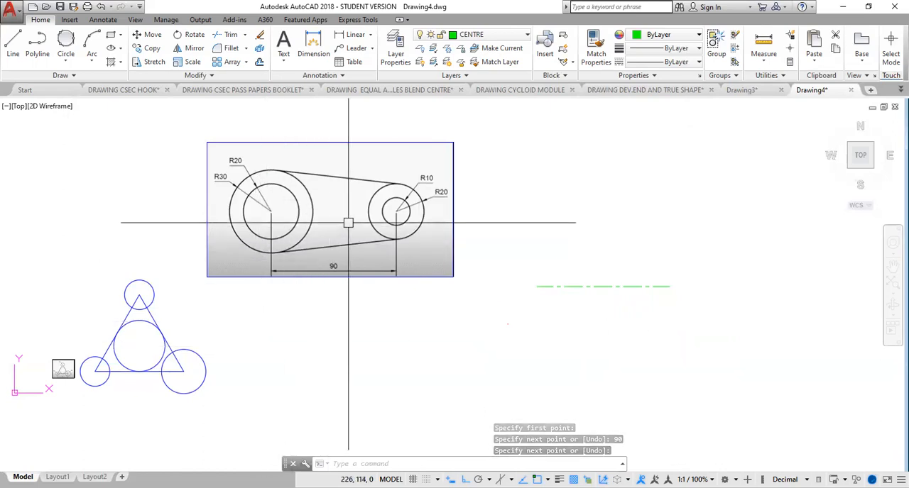
{"action": "middle_click_drag", "start_coordinate": [353, 231], "coordinate": [373, 257]}
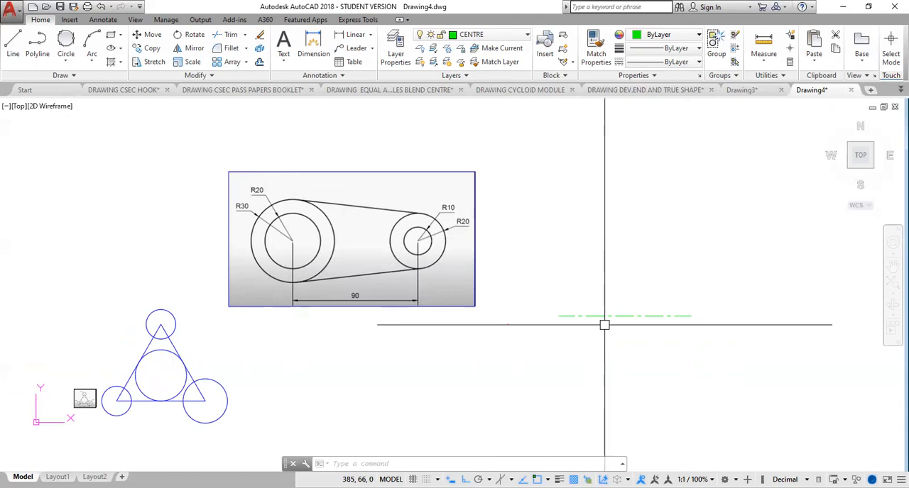
Step: Make OUTLINE the current layer
{"action": "type", "text": "c"}
{"action": "key", "text": "Escape"}
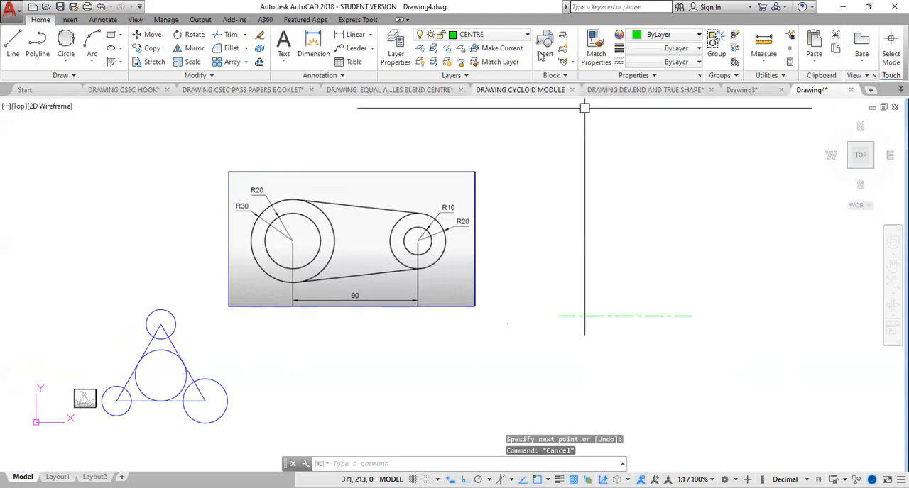
{"action": "left_click", "coordinate": [502, 38]}
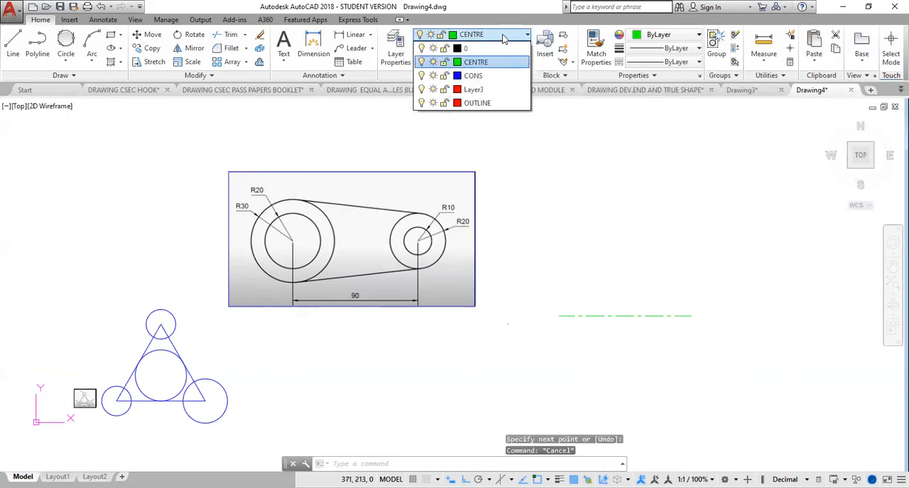
{"action": "left_click", "coordinate": [484, 103]}
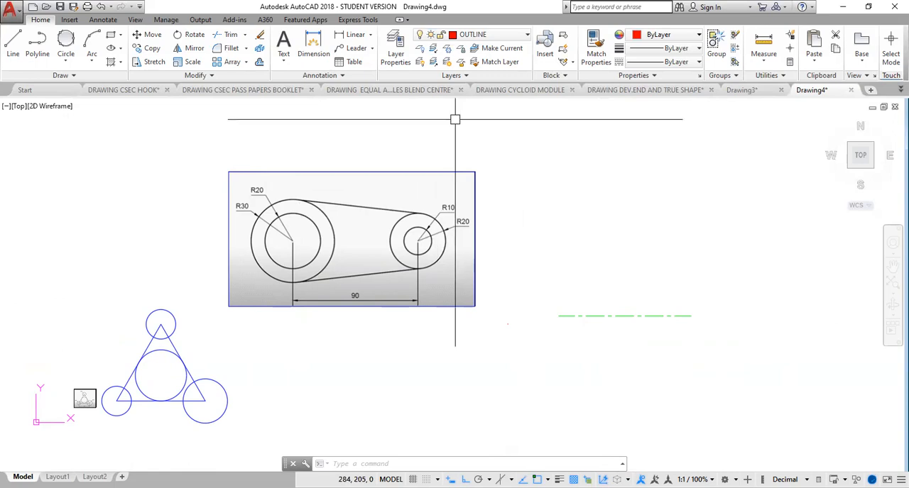
Step: Draw two concentric circles of radius 30 and 20 centred on the left end of the 90-long centre line
{"action": "type", "text": "c"}
{"action": "key", "text": "Return"}
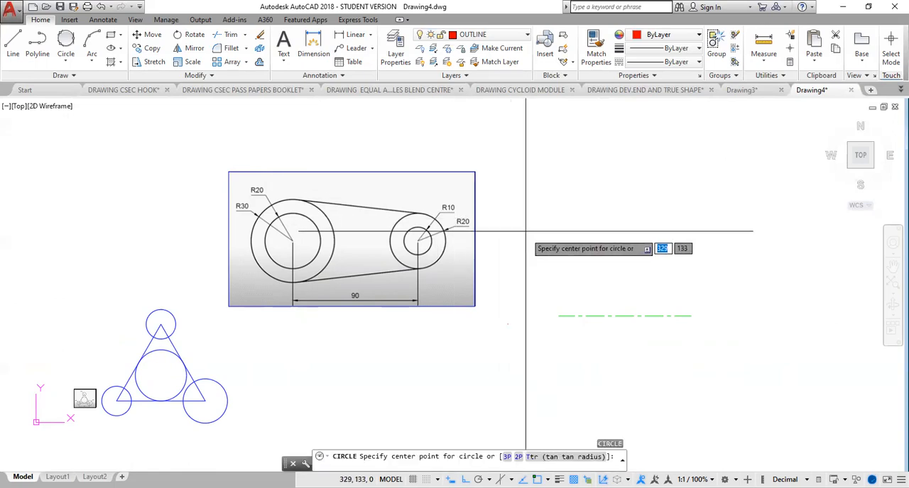
{"action": "left_click", "coordinate": [558, 316]}
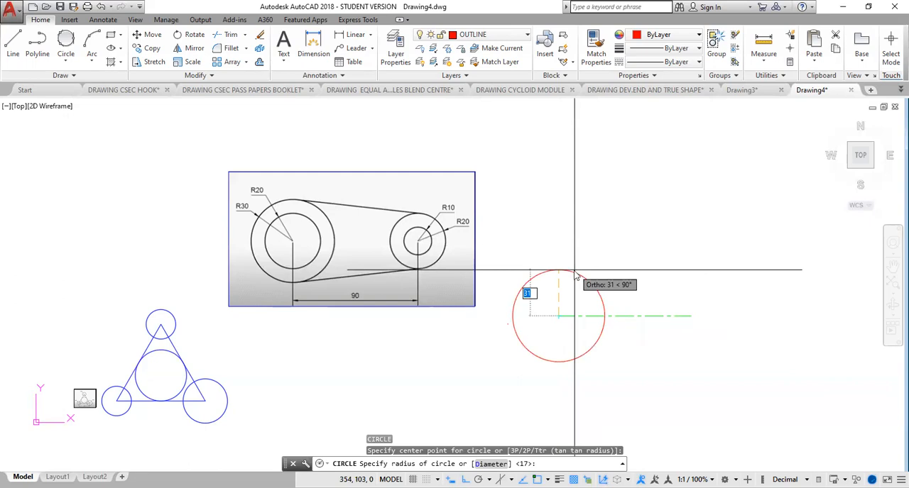
{"action": "type", "text": "30"}
{"action": "key", "text": "Return"}
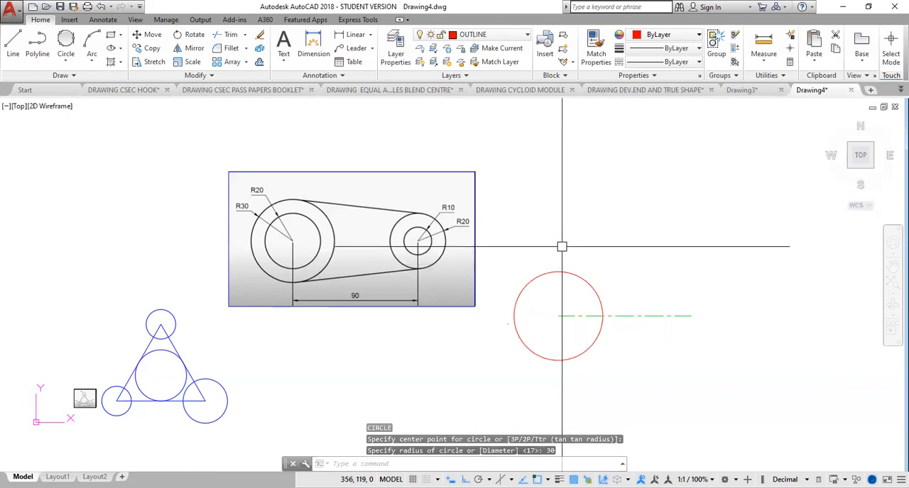
{"action": "key", "text": "Return"}
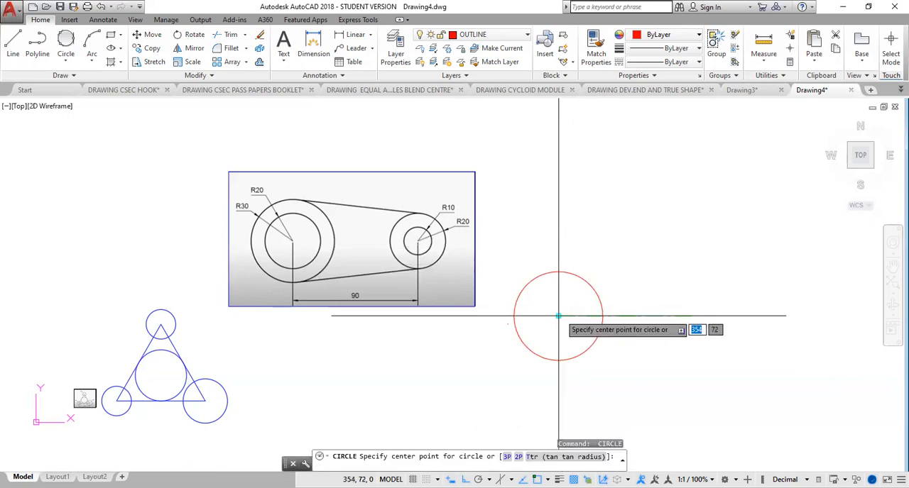
{"action": "left_click", "coordinate": [558, 316]}
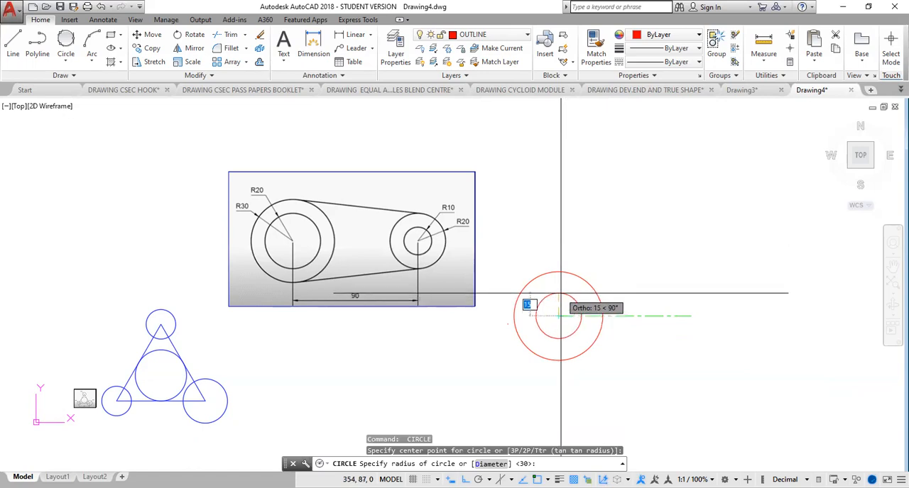
{"action": "type", "text": "2"}
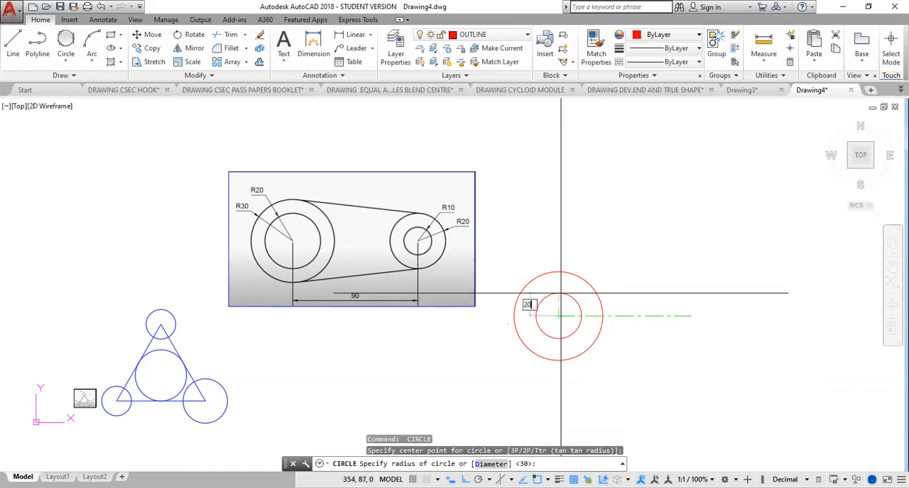
{"action": "type", "text": "0"}
{"action": "key", "text": "Return"}
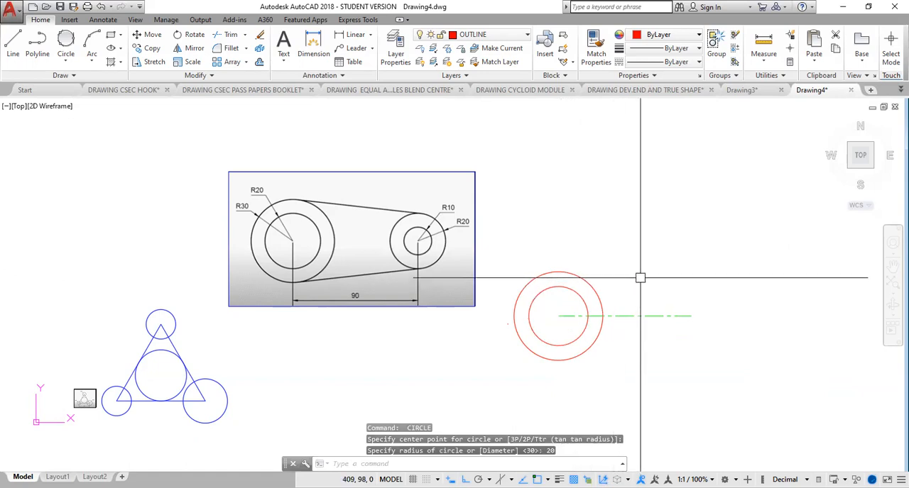
Step: Draw two concentric circles of radius 10 and 20 centred on the right end of the centre line
{"action": "key", "text": "Return"}
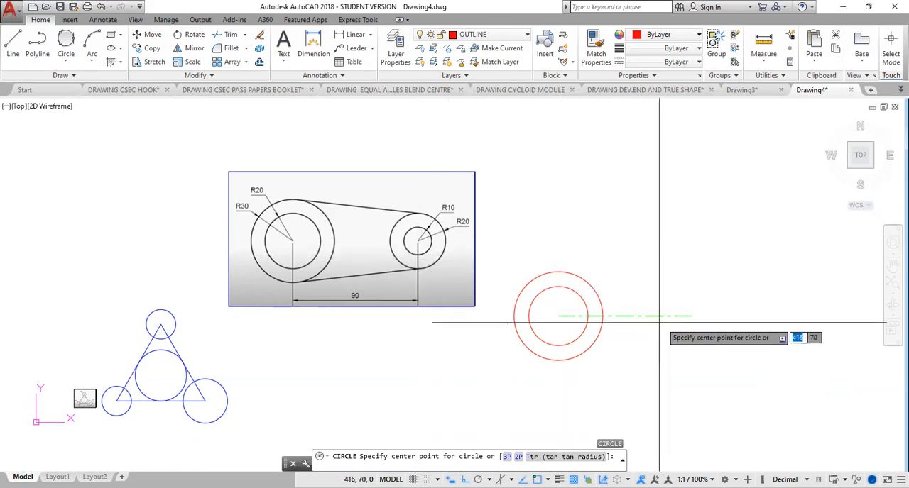
{"action": "left_click", "coordinate": [691, 315]}
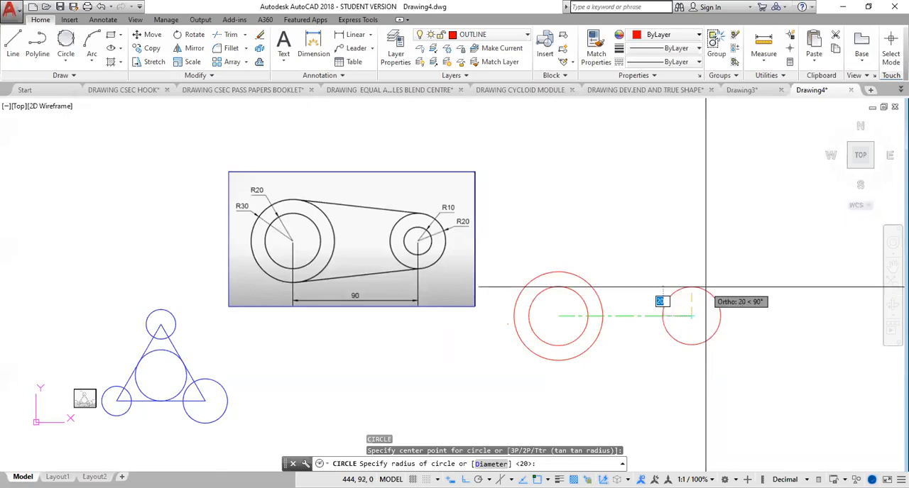
{"action": "type", "text": "1"}
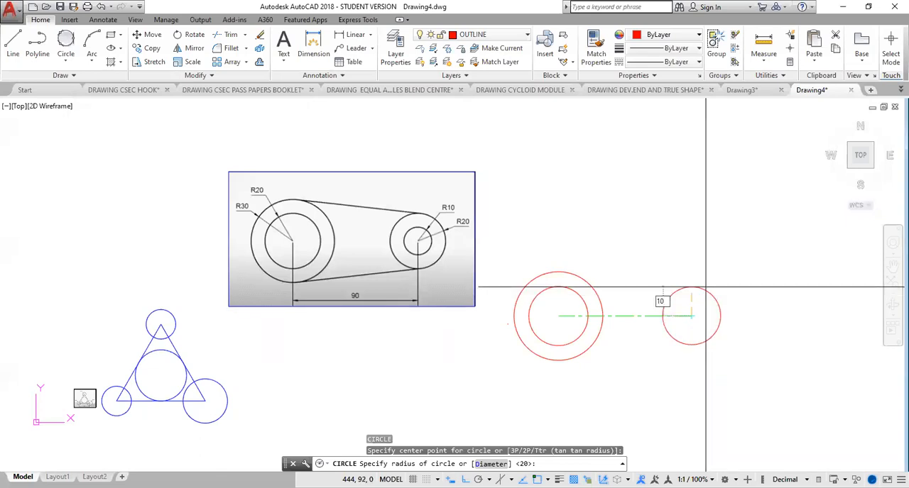
{"action": "key", "text": "Return"}
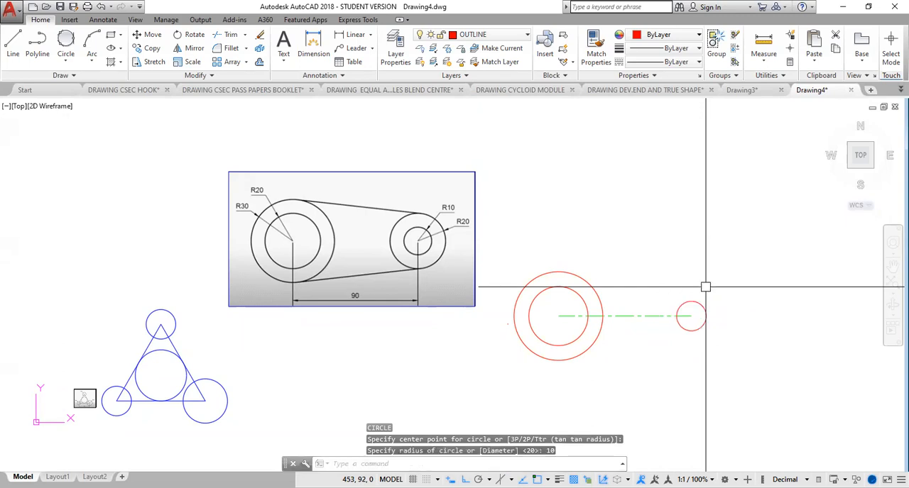
{"action": "key", "text": "Return"}
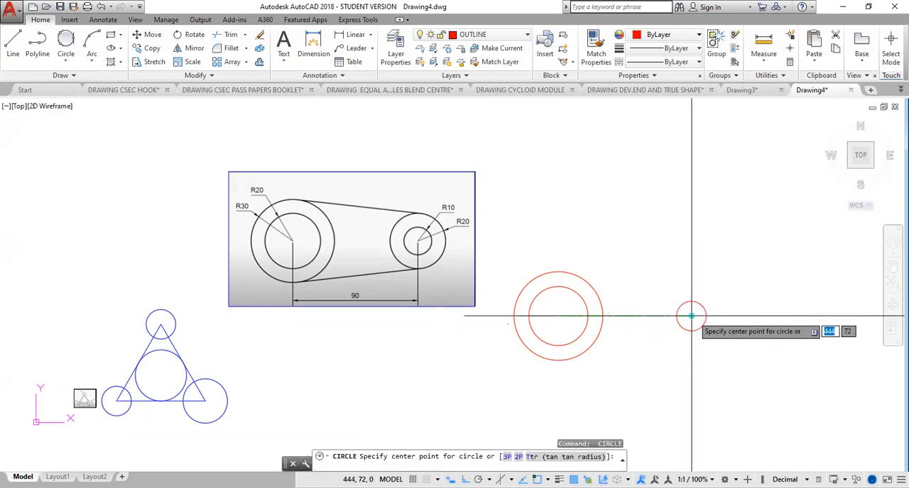
{"action": "left_click", "coordinate": [691, 315]}
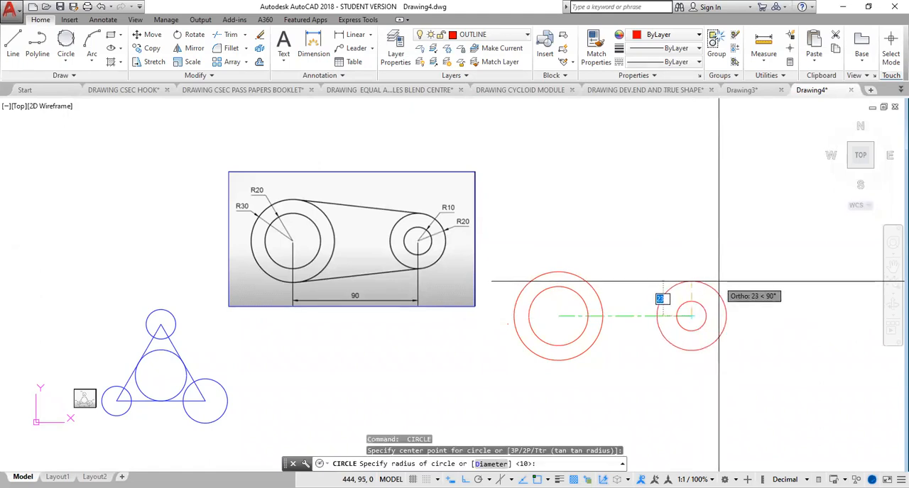
{"action": "type", "text": "2"}
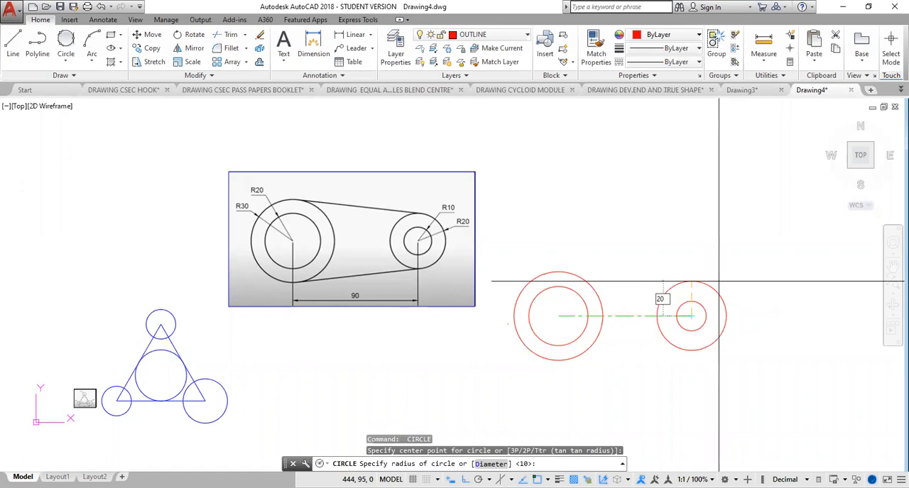
{"action": "key", "text": "Return"}
{"action": "key", "text": "Escape"}
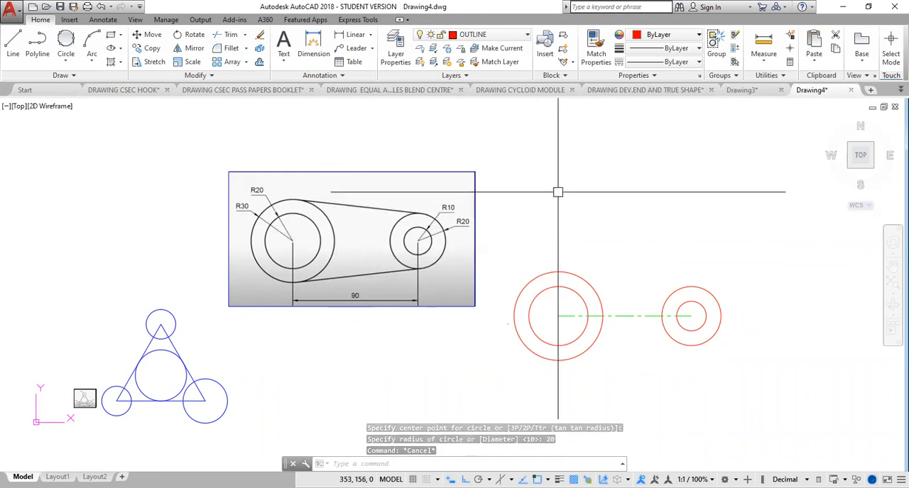
Step: Draw a line across the top from the radius 30 circle to the right-hand radius 20 circle, using Tangent snaps at both ends
{"action": "type", "text": "l"}
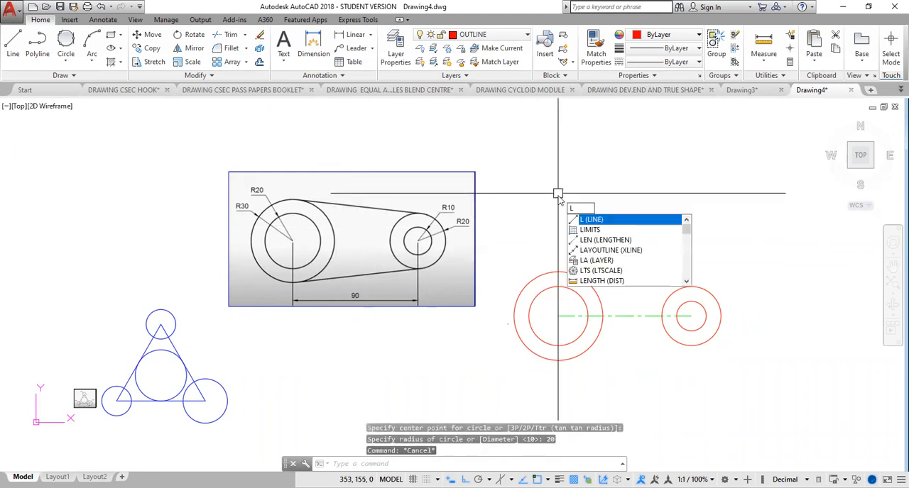
{"action": "key", "text": "Return"}
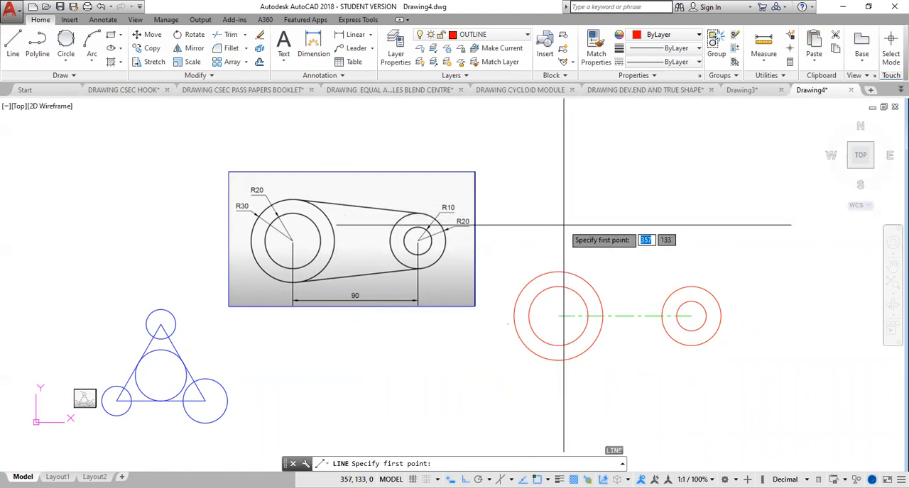
{"action": "right_click", "coordinate": [564, 226], "text": "shift"}
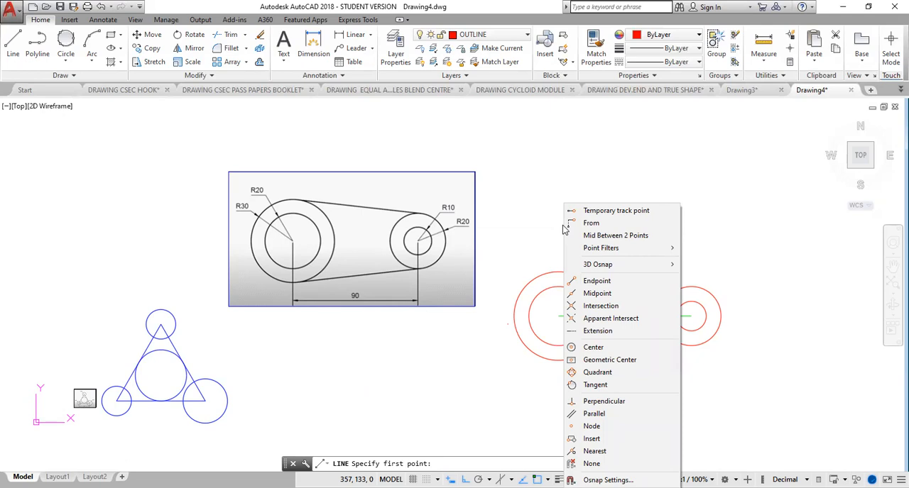
{"action": "left_click", "coordinate": [595, 385]}
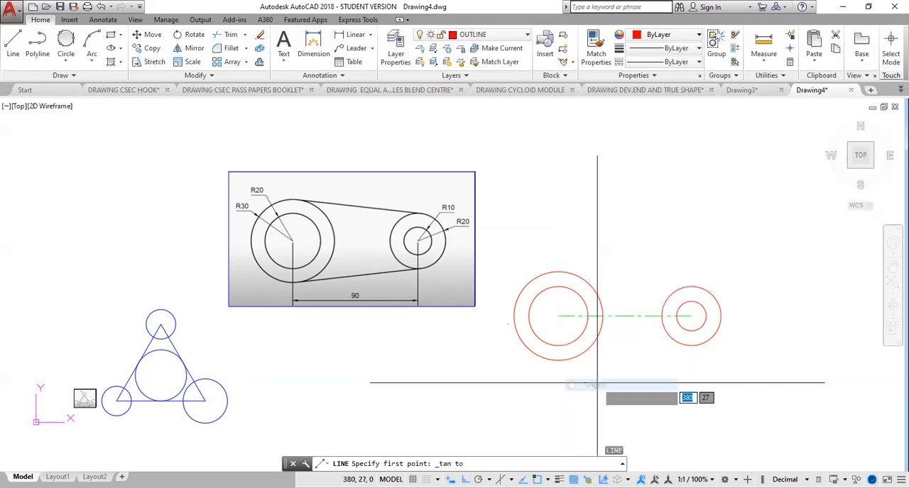
{"action": "left_click", "coordinate": [573, 271]}
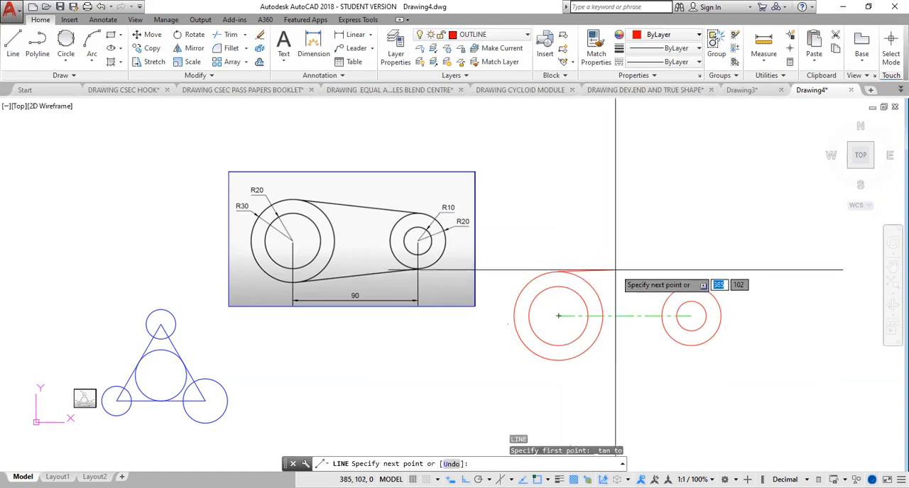
{"action": "right_click", "coordinate": [677, 254], "text": "shift"}
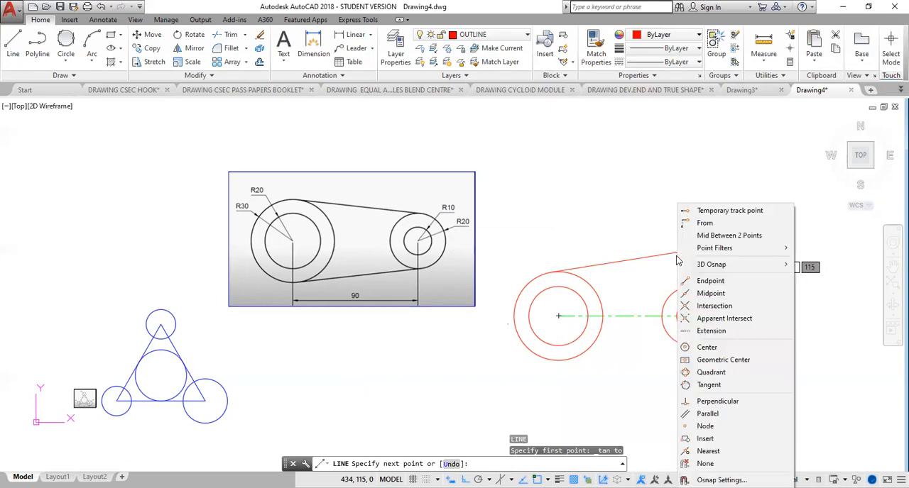
{"action": "left_click", "coordinate": [707, 386]}
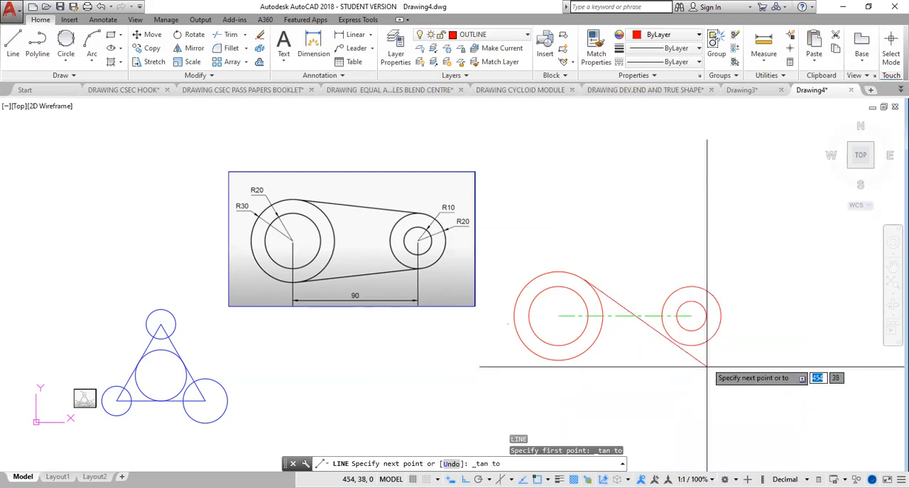
{"action": "left_click", "coordinate": [694, 286]}
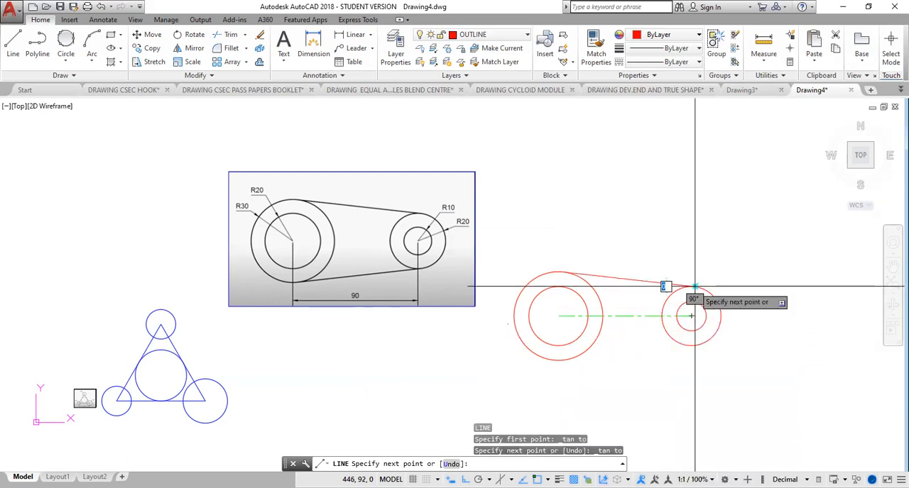
{"action": "key", "text": "Escape"}
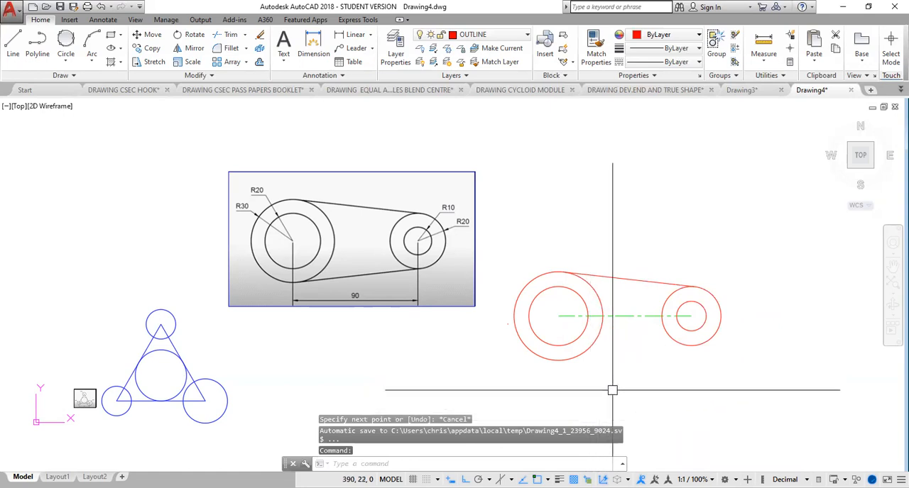
Step: Draw the matching lower tangent line from the bottom of the radius 30 circle to the bottom of the right-hand radius 20 circle
{"action": "key", "text": "Return"}
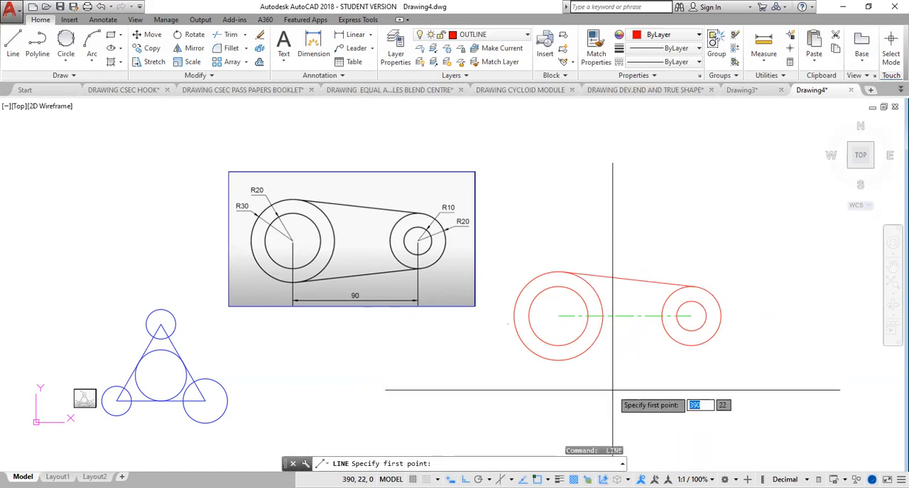
{"action": "right_click", "coordinate": [562, 403], "text": "shift"}
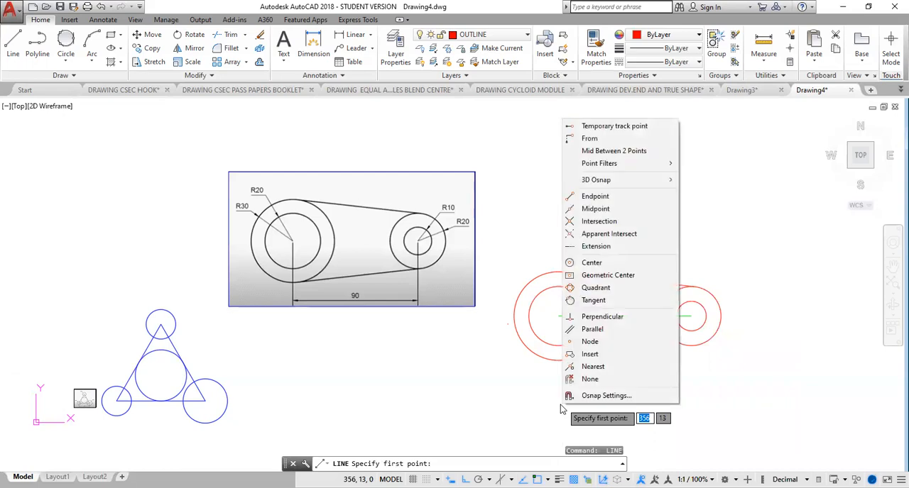
{"action": "left_click", "coordinate": [596, 300]}
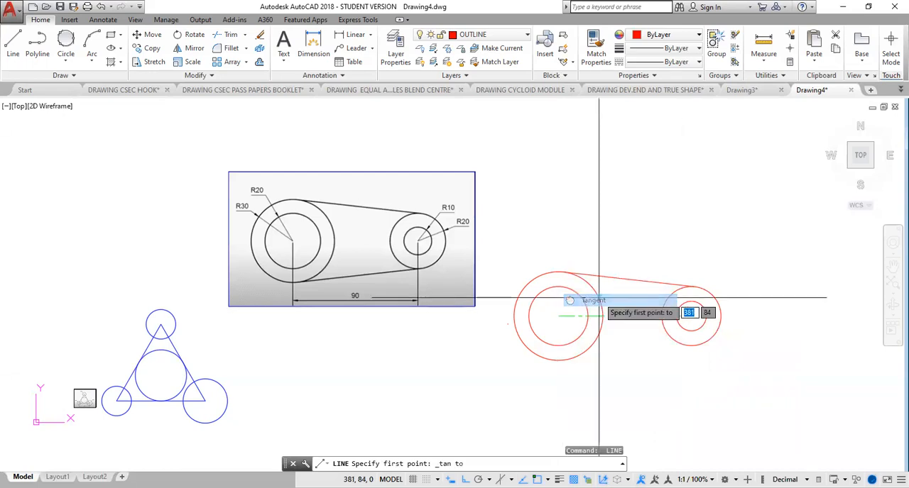
{"action": "left_click", "coordinate": [558, 360]}
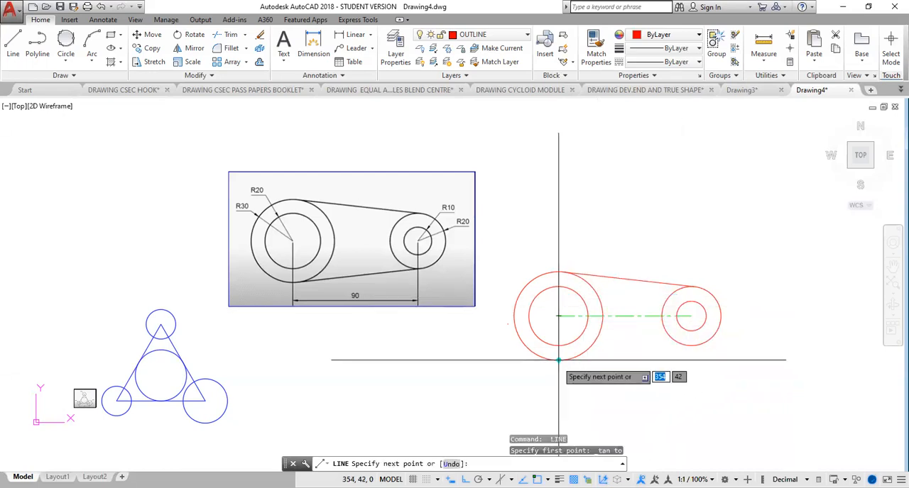
{"action": "right_click", "coordinate": [638, 371], "text": "shift"}
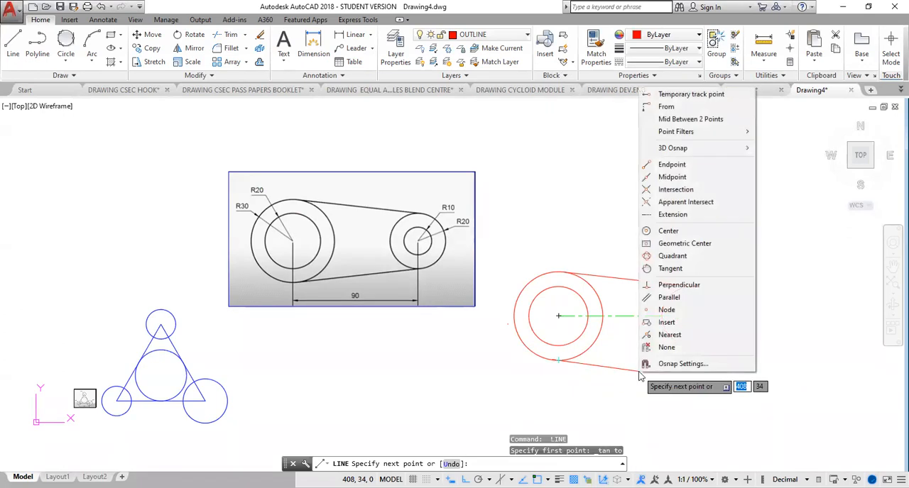
{"action": "left_click", "coordinate": [667, 269]}
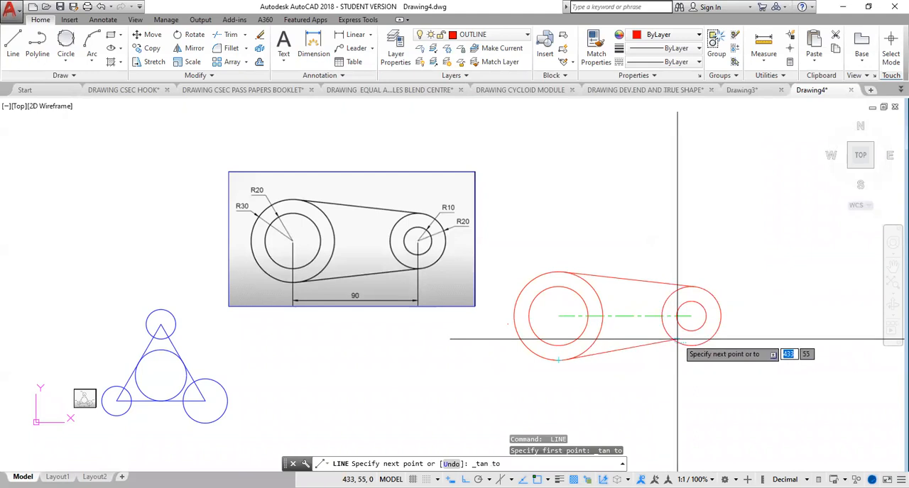
{"action": "left_click", "coordinate": [685, 346]}
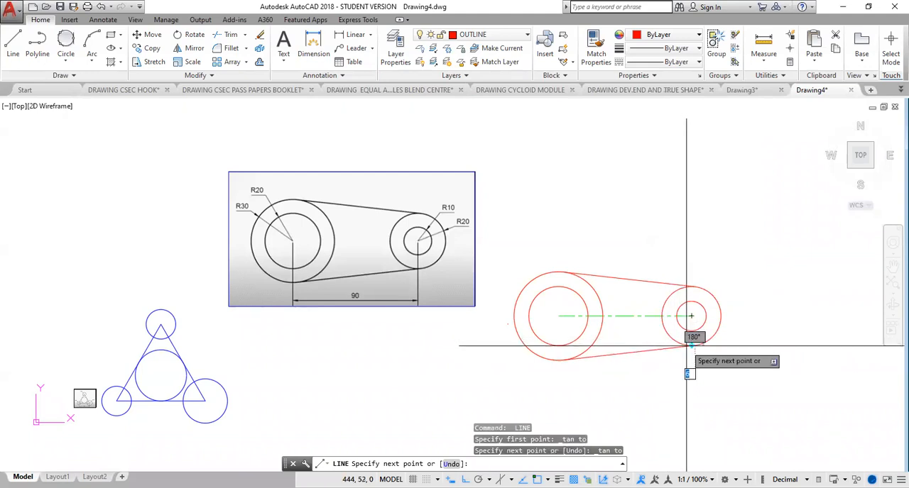
{"action": "key", "text": "Return"}
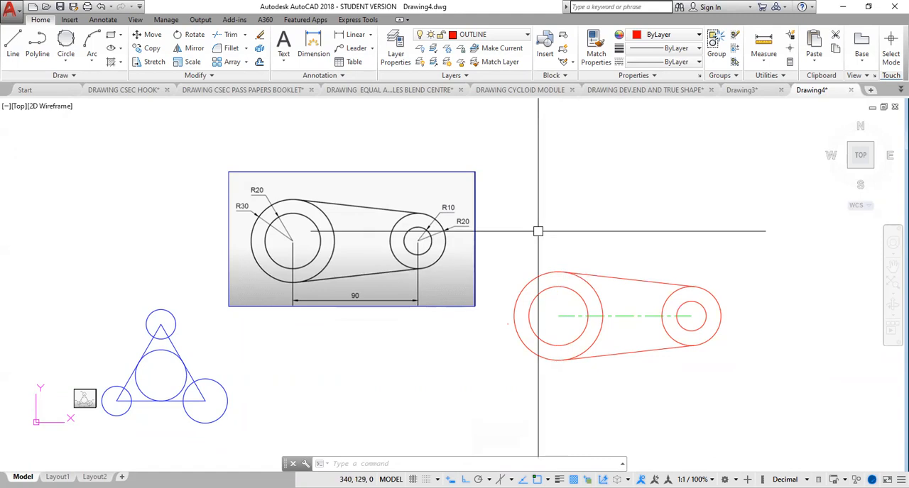
Step: Open the list of layers for choosing the current layer
{"action": "left_click", "coordinate": [505, 37]}
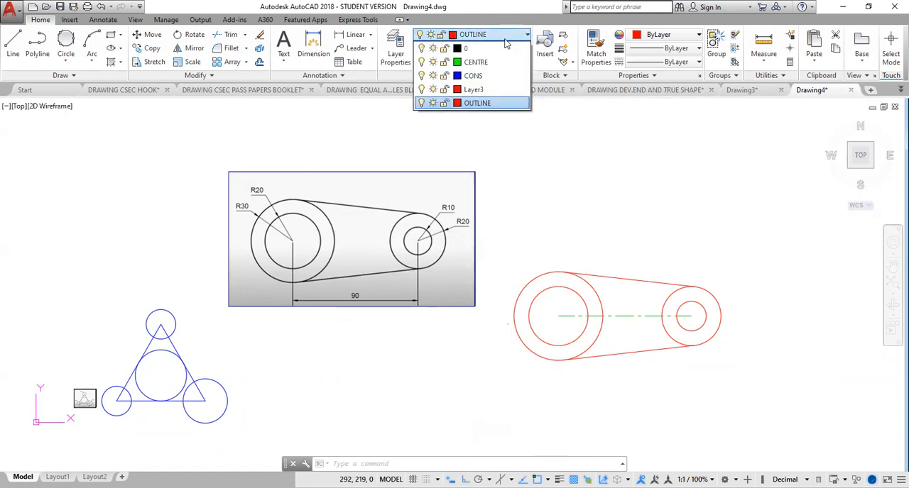